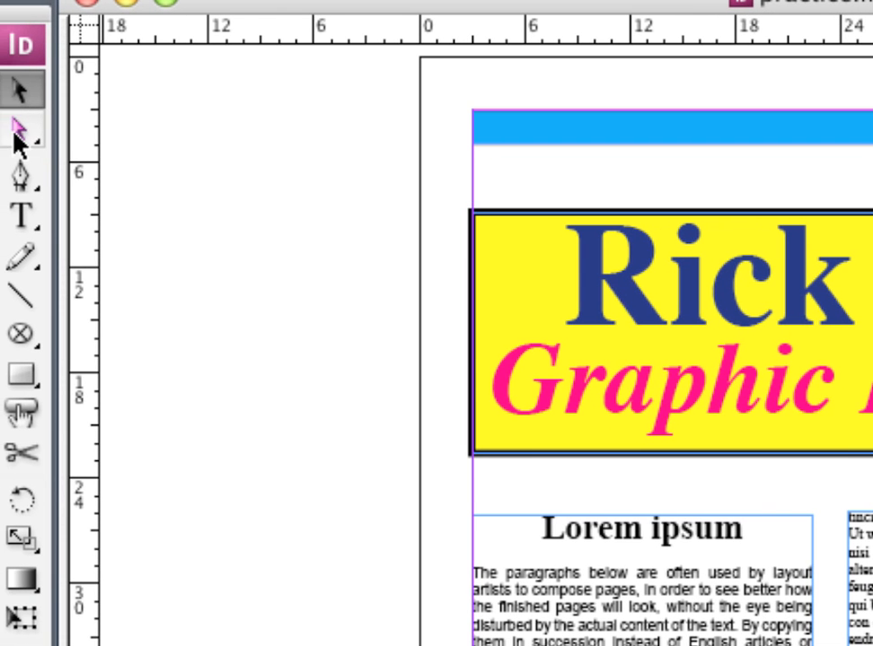
# Extend the title frame's top edge upward so the frame is about 16p8 tall.
pyautogui.click(13, 132)
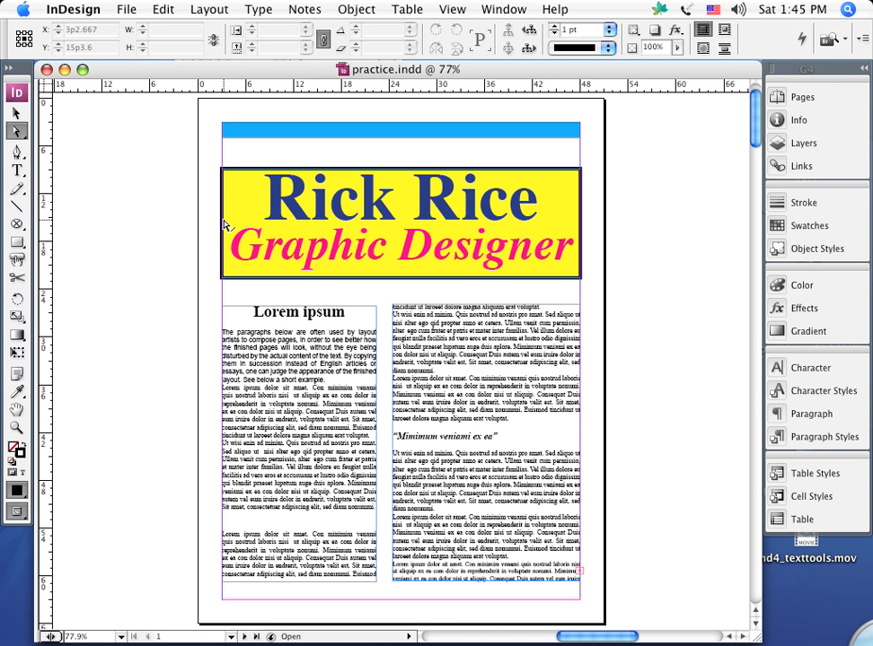
pyautogui.click(16, 114)
pyautogui.click(361, 248)
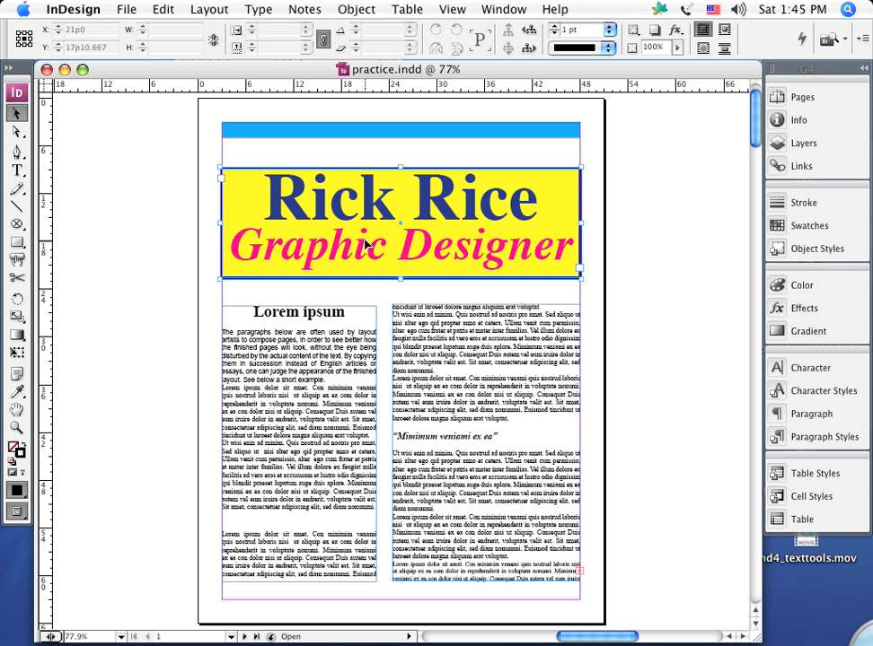
pyautogui.moveTo(399, 168); pyautogui.dragTo(399, 149)
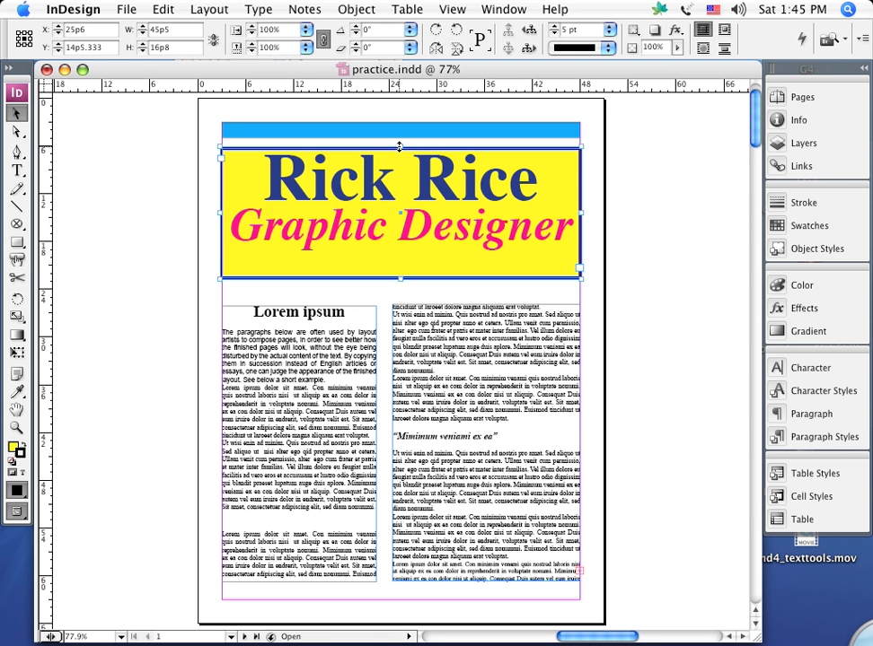
# Try reshaping the title frame by moving its lower-left and upper-left corner points inward, undoing each change.
pyautogui.click(18, 131)
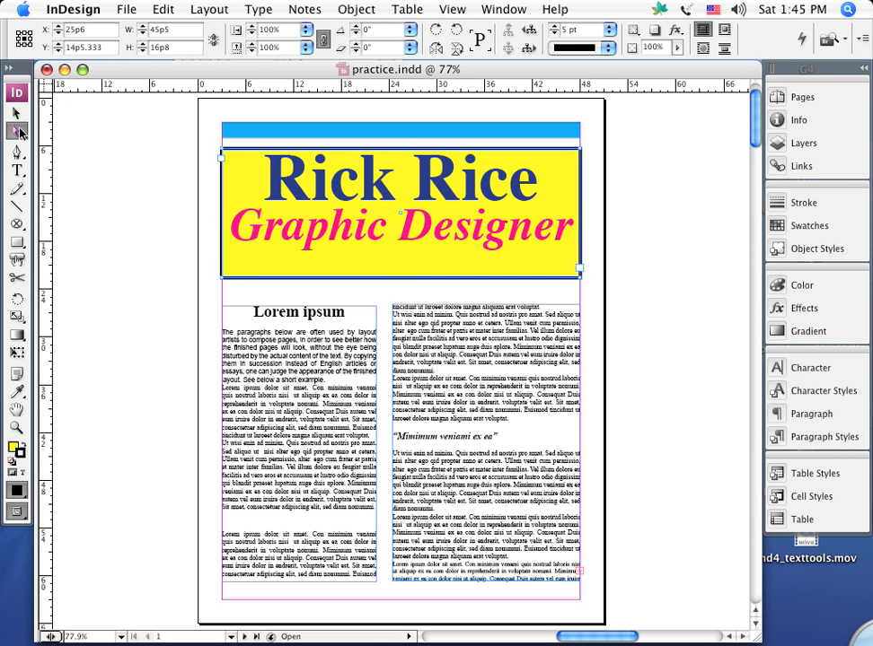
pyautogui.click(221, 280)
pyautogui.moveTo(221, 280); pyautogui.dragTo(410, 297)
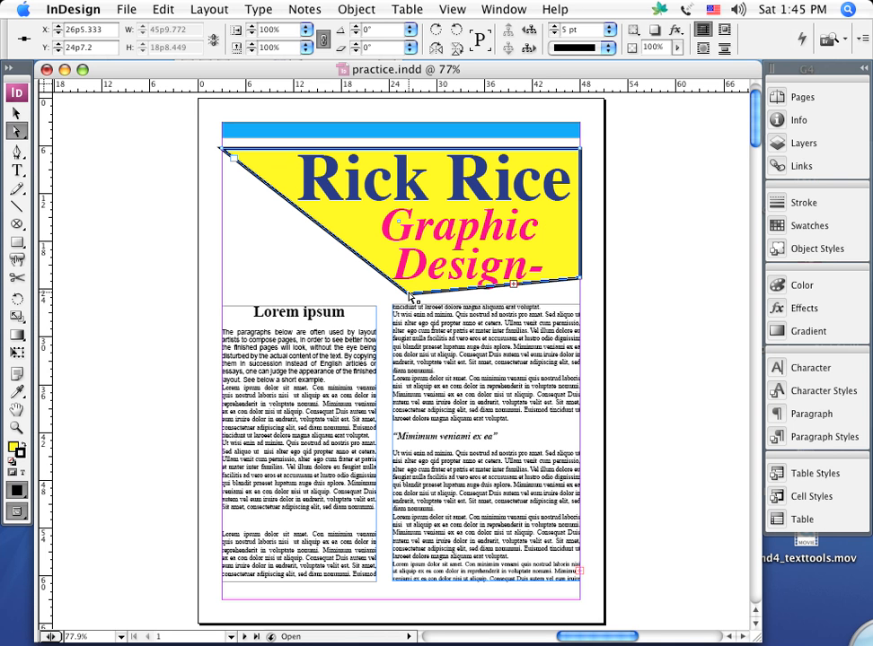
pyautogui.press('super+z')
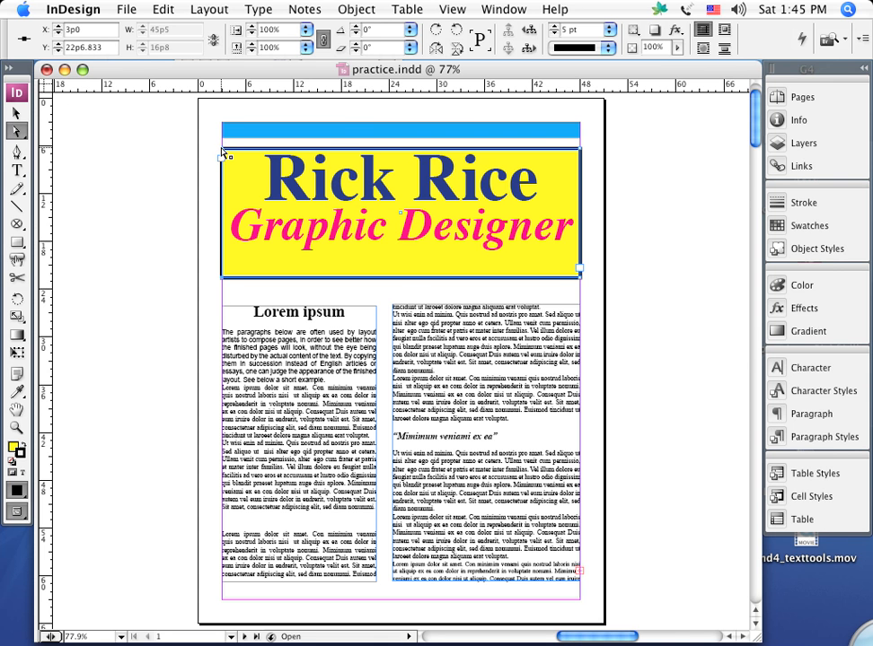
pyautogui.moveTo(224, 154); pyautogui.dragTo(400, 110)
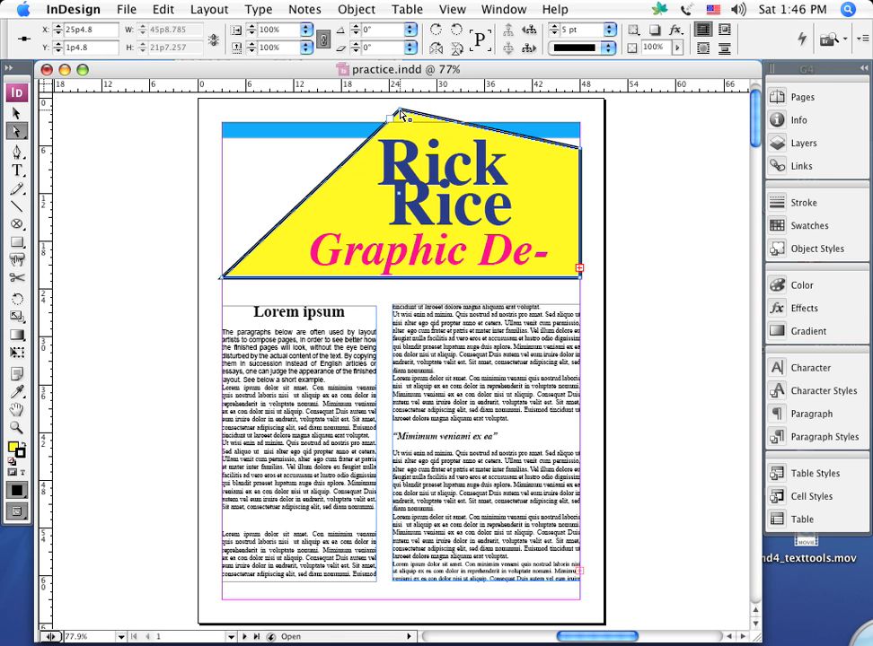
pyautogui.press('super+z')
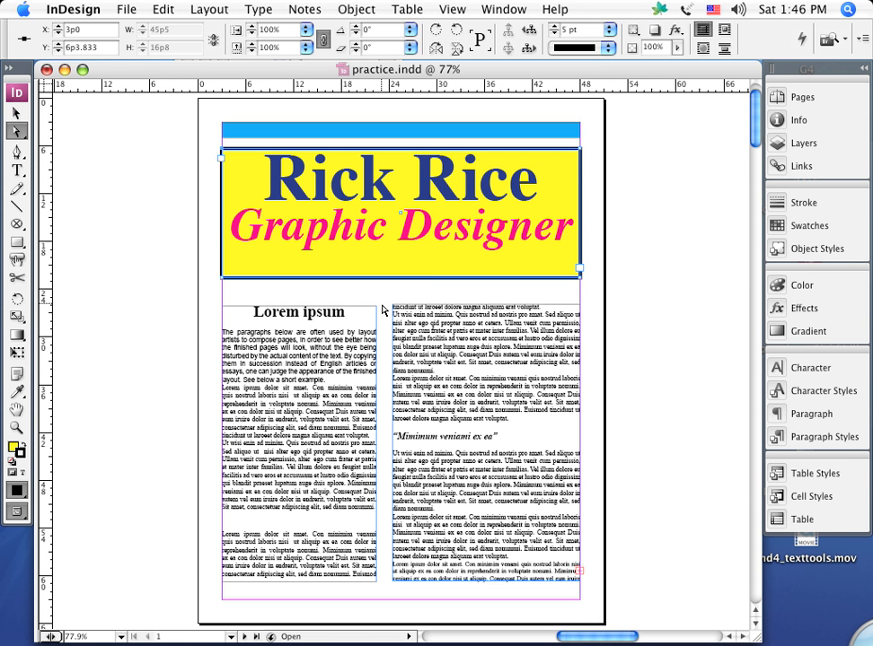
# Extend the title frame's bottom edge downward so the frame is about 18p6 tall.
pyautogui.click(15, 113)
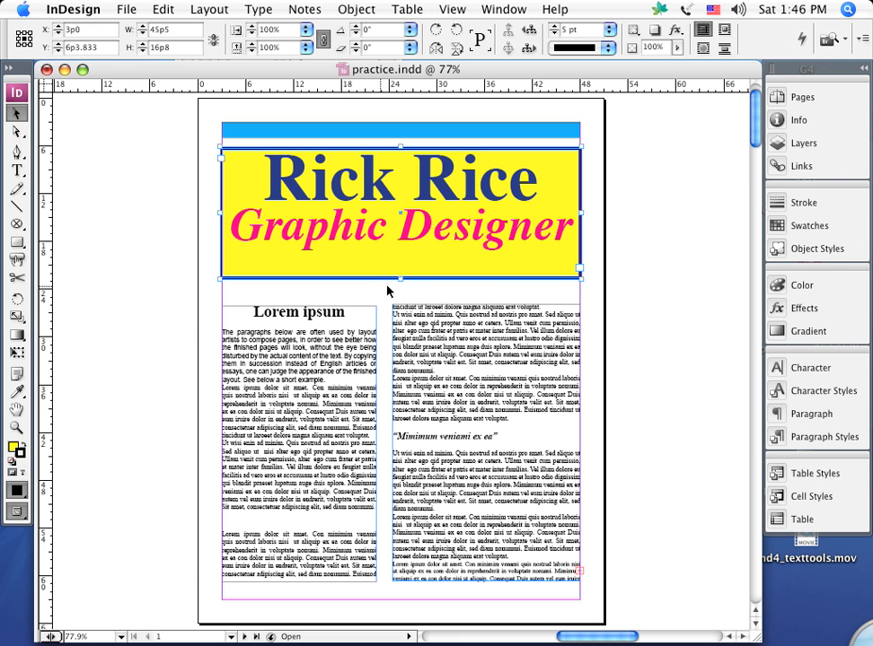
pyautogui.moveTo(399, 280); pyautogui.dragTo(401, 294)
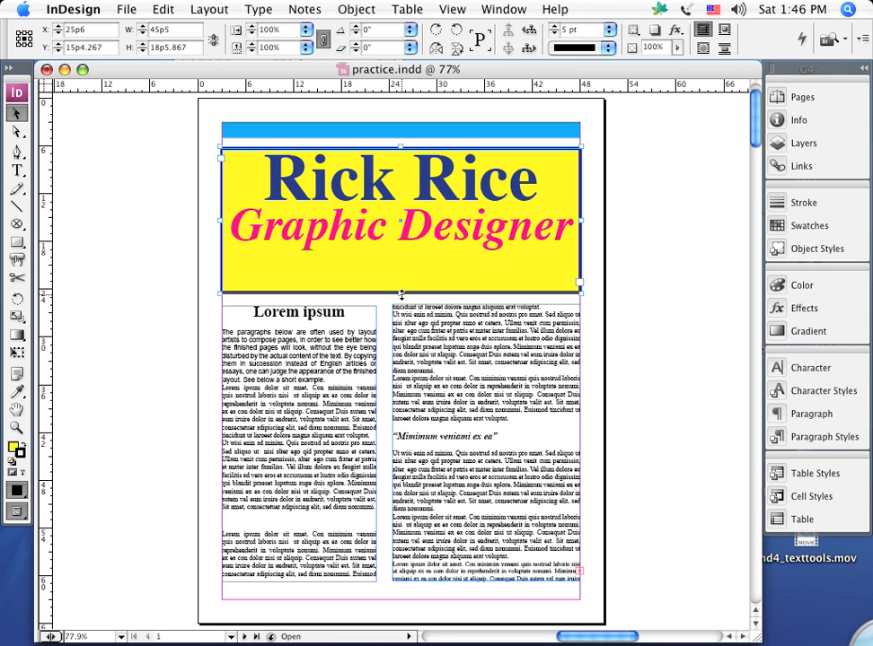
# Add two anchor points along the bottom edge of the title frame with the Add Anchor Point tool.
pyautogui.click(16, 154)
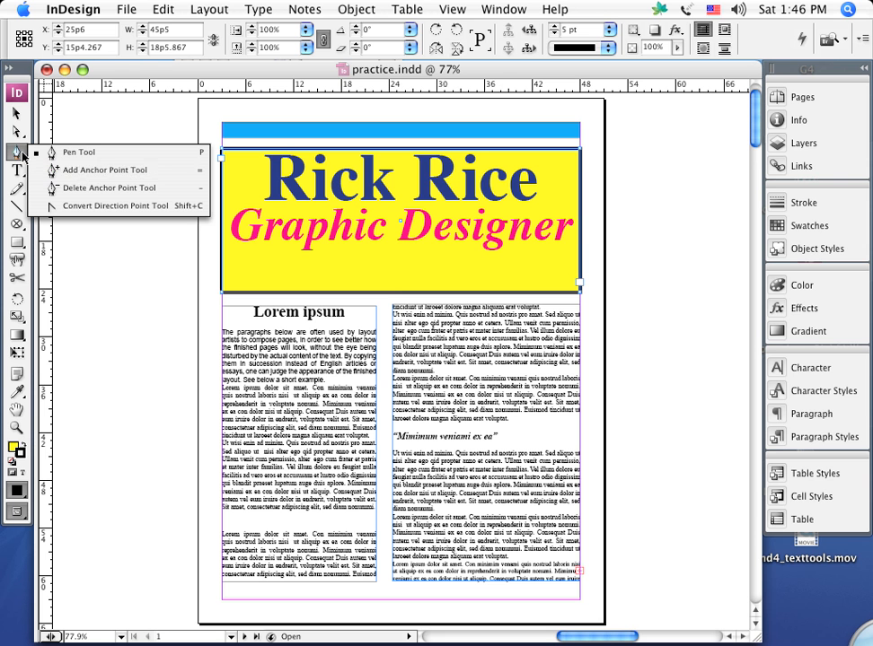
pyautogui.click(62, 174)
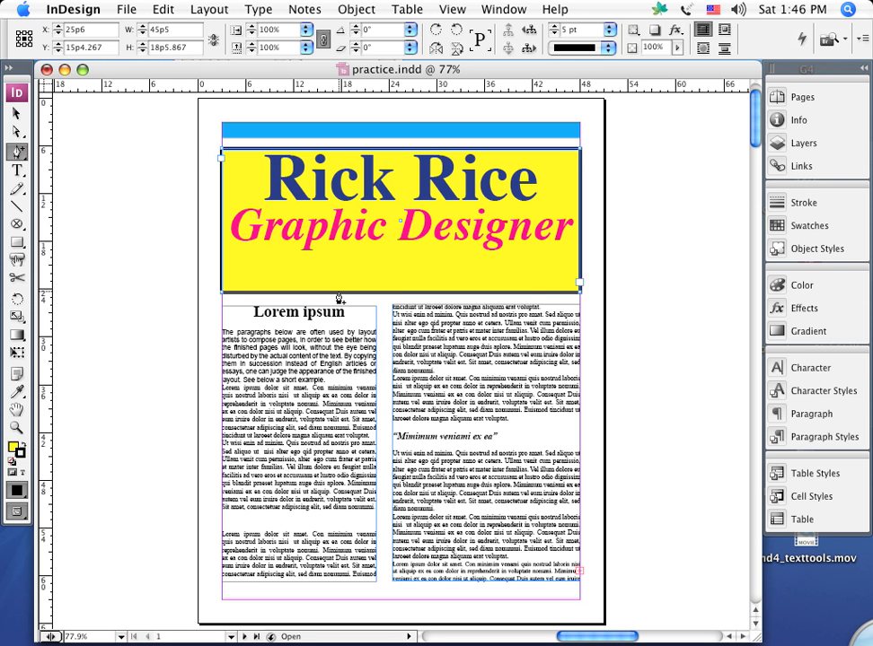
pyautogui.click(338, 293)
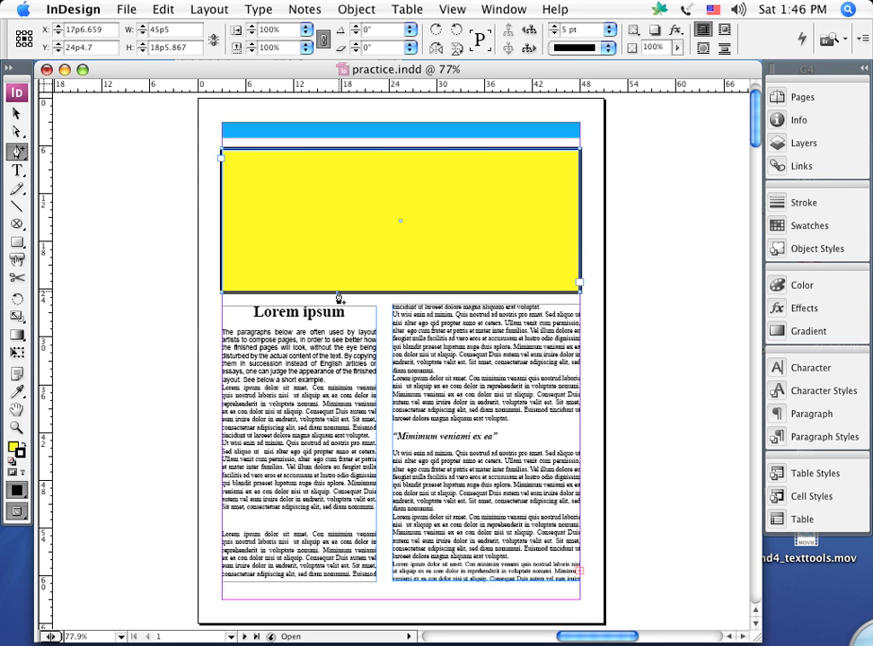
pyautogui.click(506, 293)
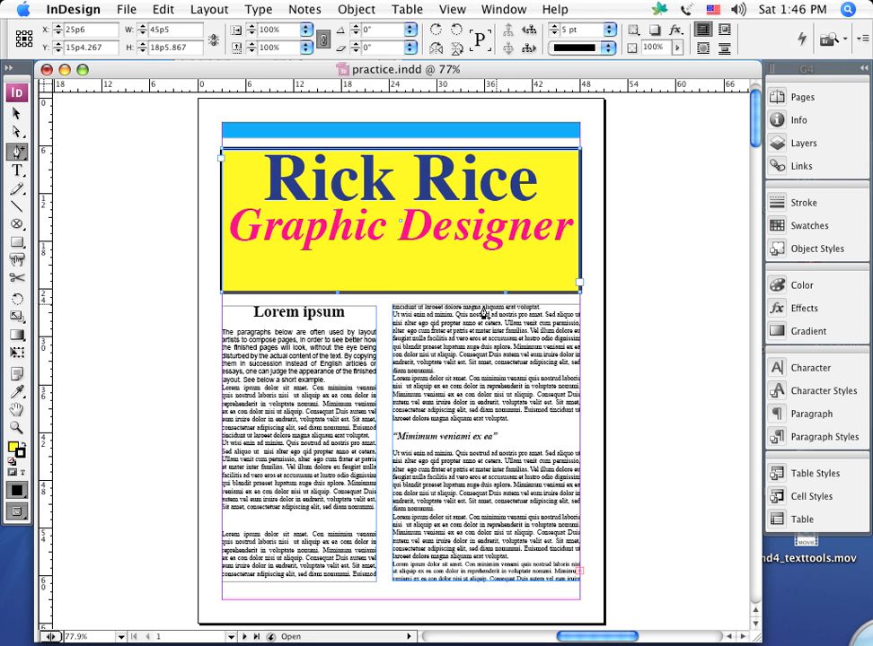
# Reshape the title frame's bottom edge by moving the left anchor point up and the right one toward the lower left.
pyautogui.click(17, 131)
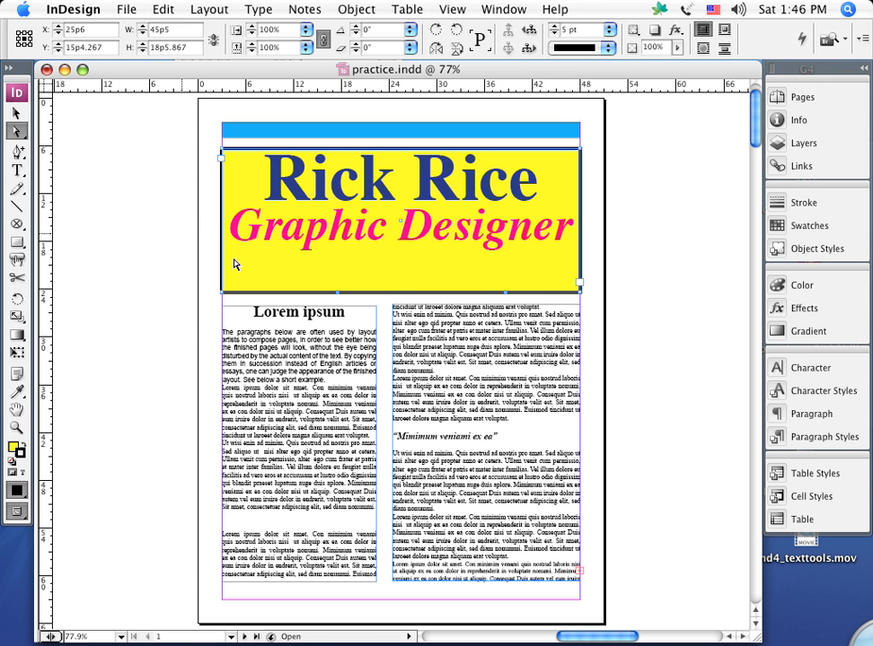
pyautogui.moveTo(339, 293); pyautogui.dragTo(316, 256)
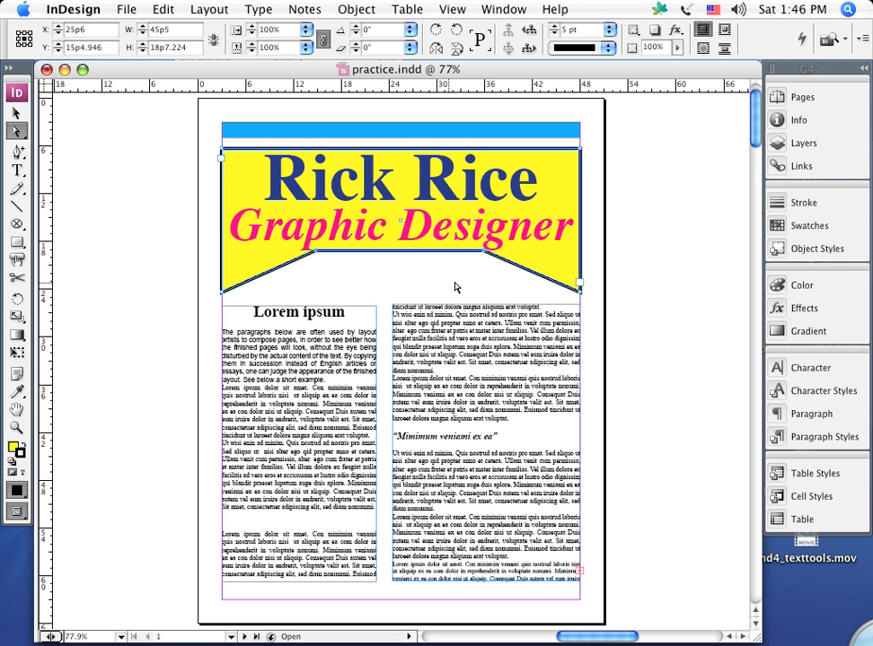
pyautogui.click(483, 257)
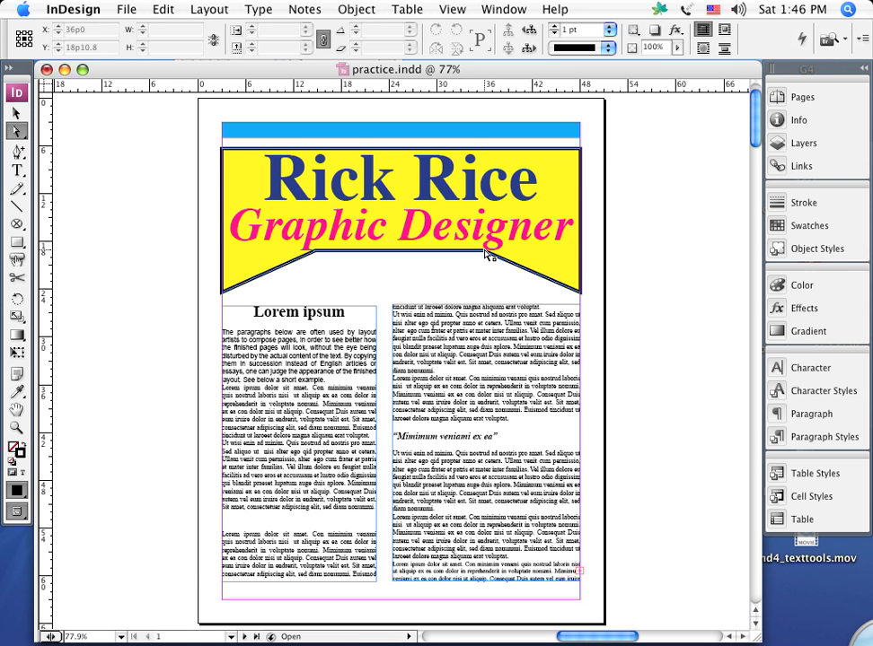
pyautogui.moveTo(483, 257); pyautogui.dragTo(336, 290)
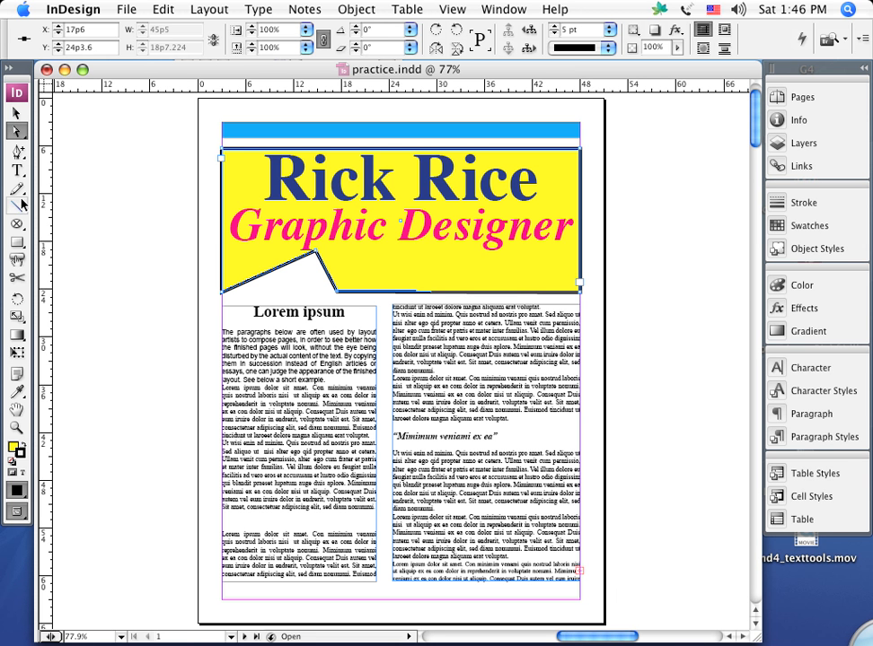
# Delete the added anchor points from the title frame's bottom edge.
pyautogui.click(16, 153)
pyautogui.moveTo(16, 153); pyautogui.dragTo(105, 208)
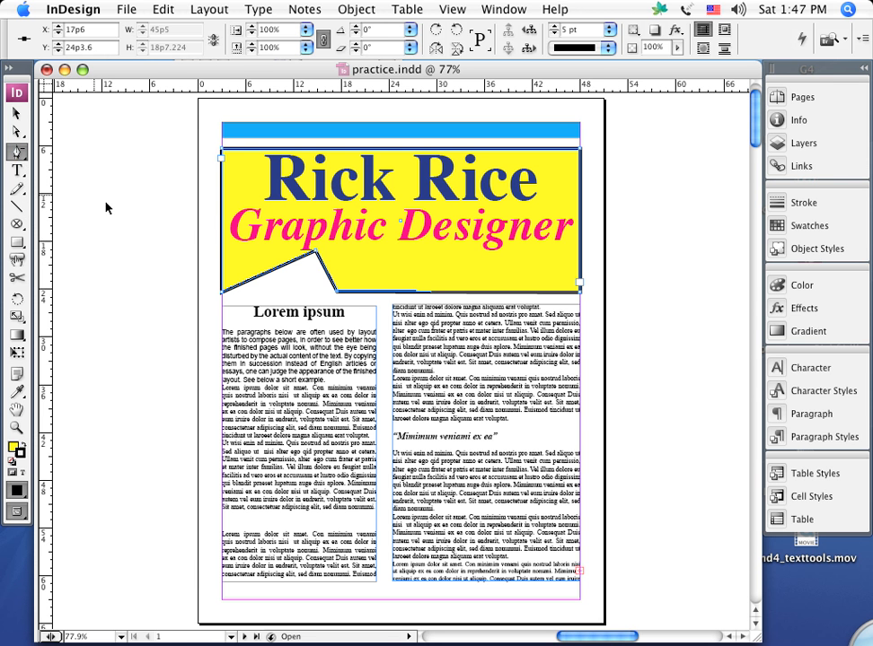
pyautogui.click(314, 257)
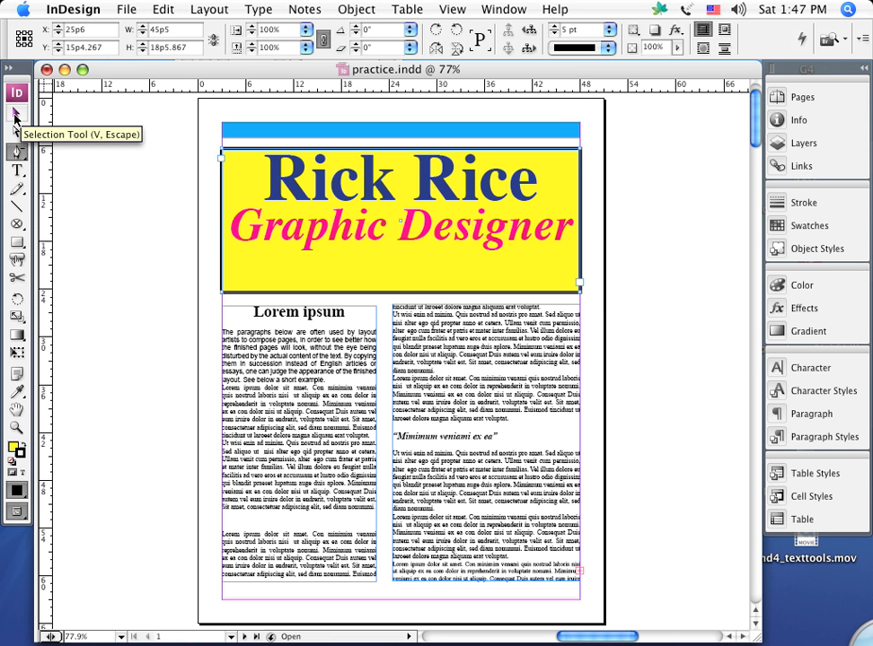
# Deselect the title frame and hide the frame edges on the page.
pyautogui.click(16, 115)
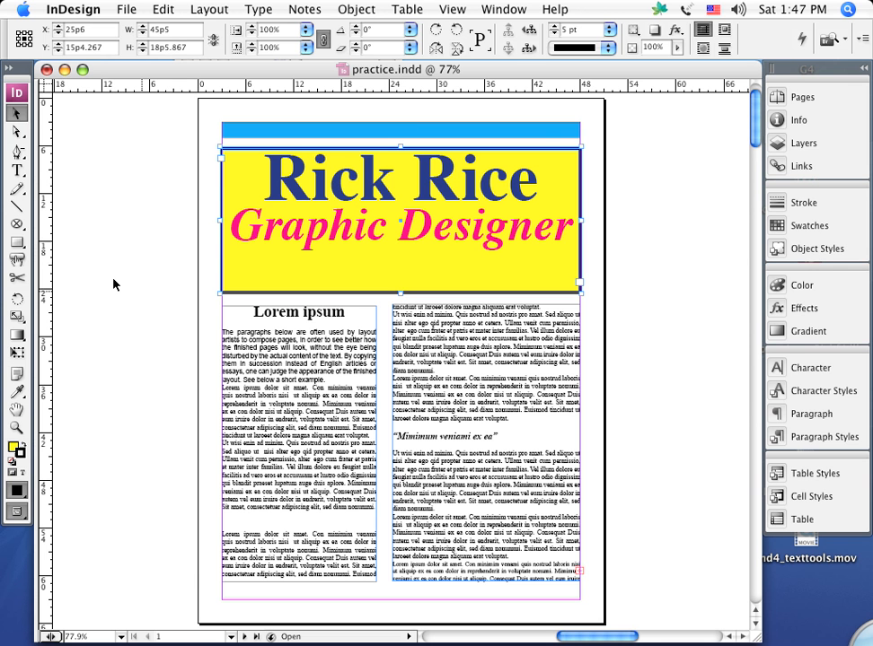
pyautogui.click(114, 302)
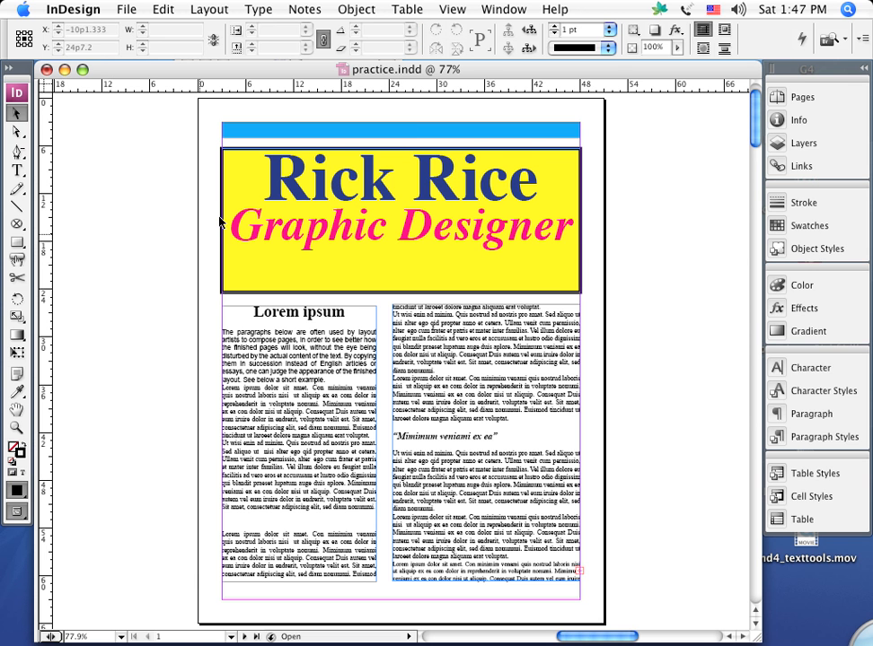
pyautogui.click(451, 10)
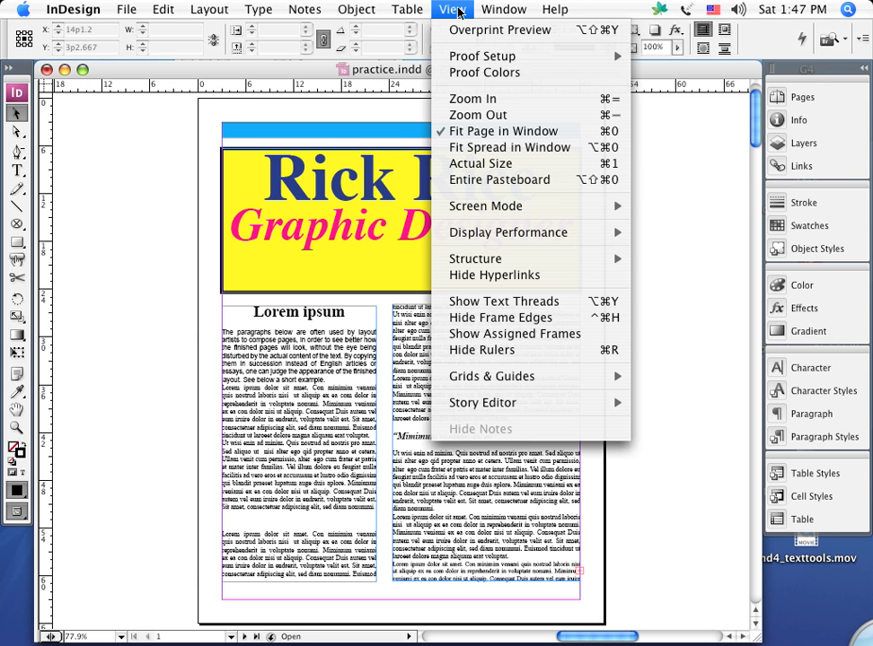
pyautogui.click(535, 317)
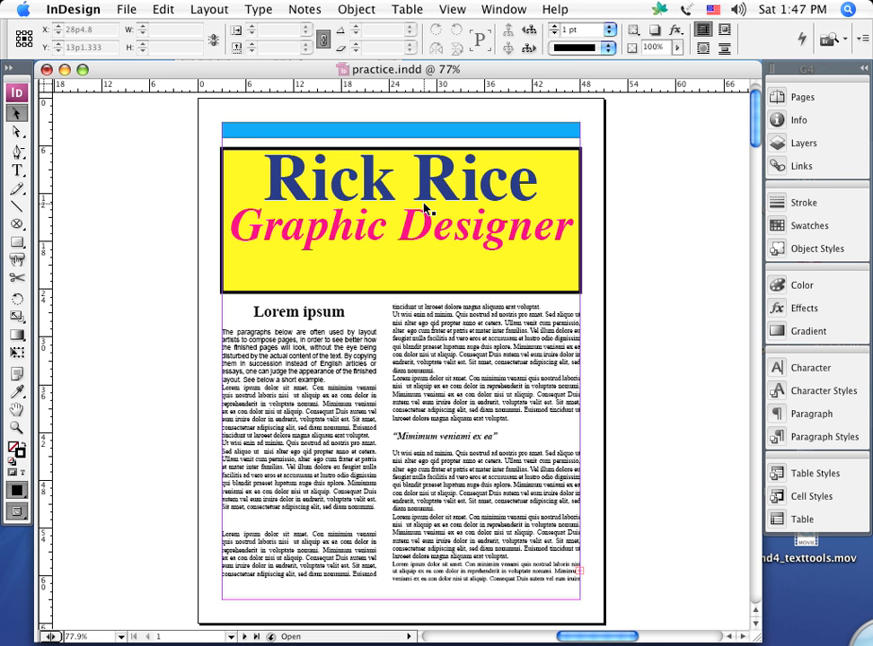
# Apply the yellow C=0 M=0 Y=100 K=0 swatch to the stroke and fill of the first-column text frame.
pyautogui.click(304, 419)
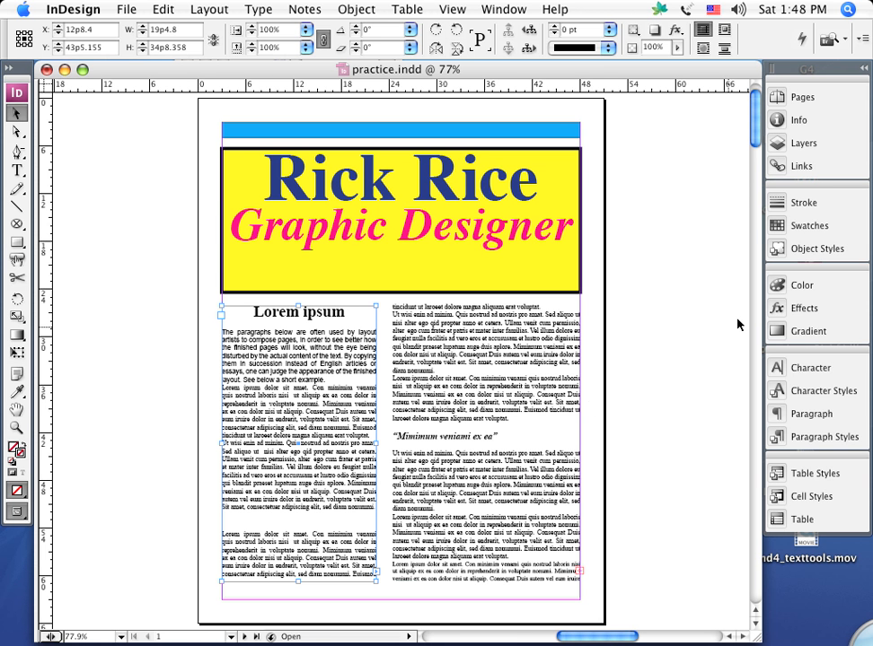
pyautogui.click(777, 230)
pyautogui.click(597, 346)
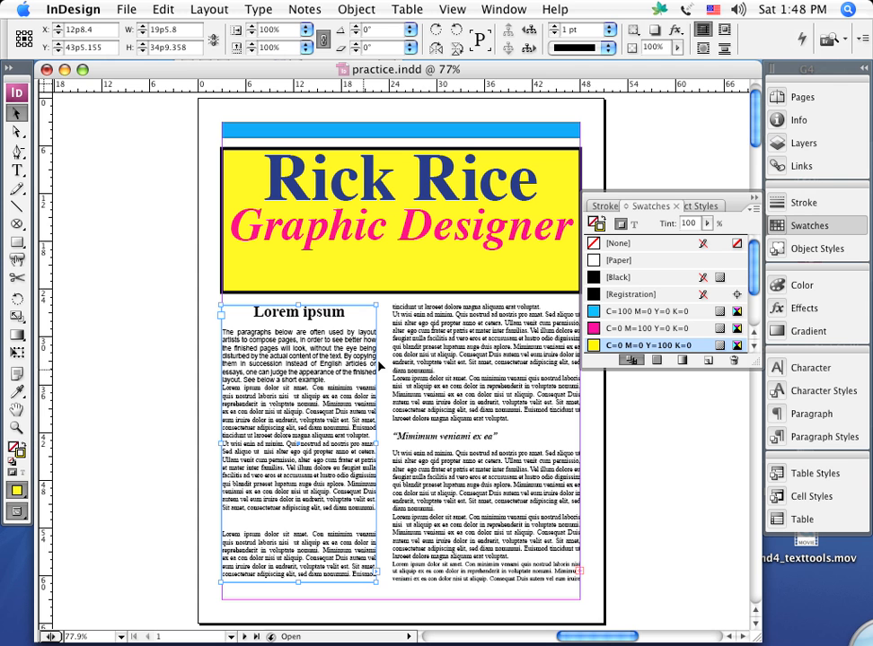
pyautogui.click(11, 447)
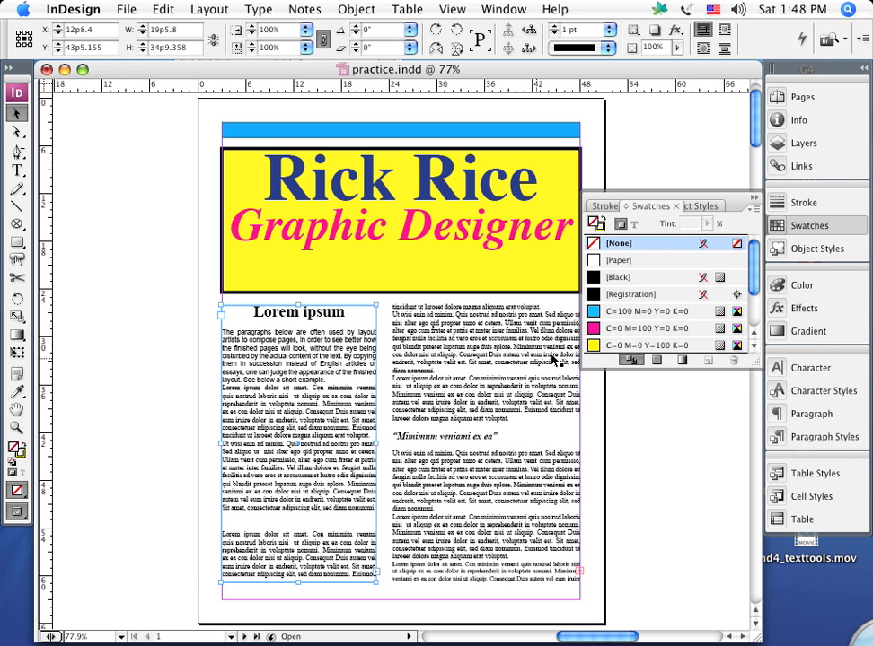
pyautogui.click(595, 346)
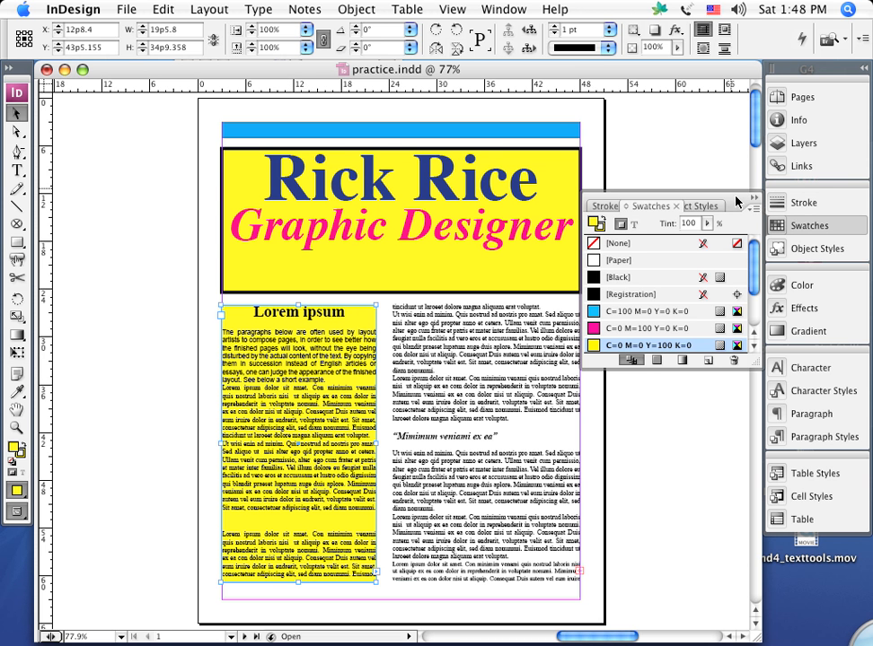
# Widen the yellow first-column text frame to about 20p6 by extending its right edge, and deselect it.
pyautogui.moveTo(736, 201); pyautogui.dragTo(728, 79)
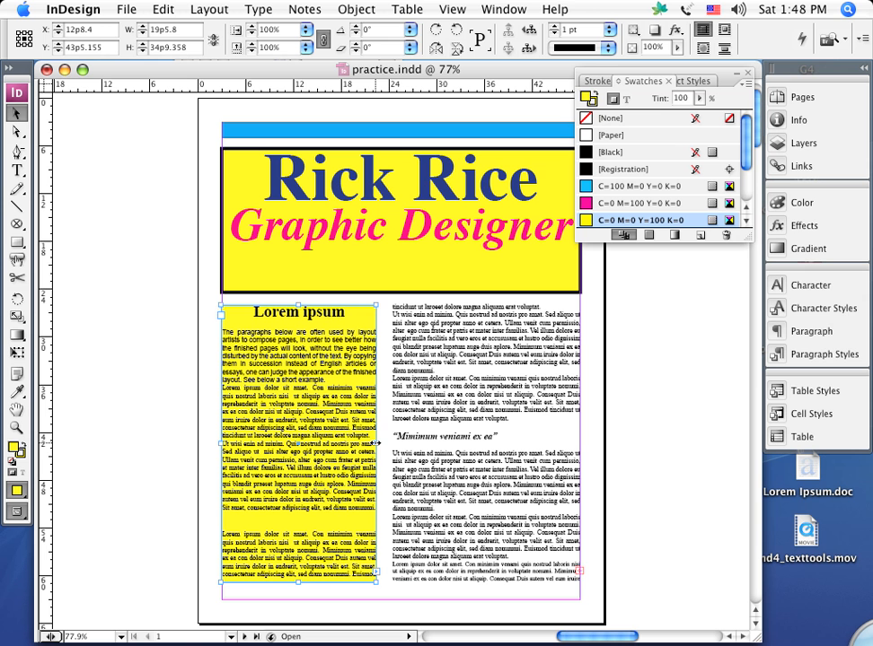
pyautogui.moveTo(377, 443); pyautogui.dragTo(384, 442)
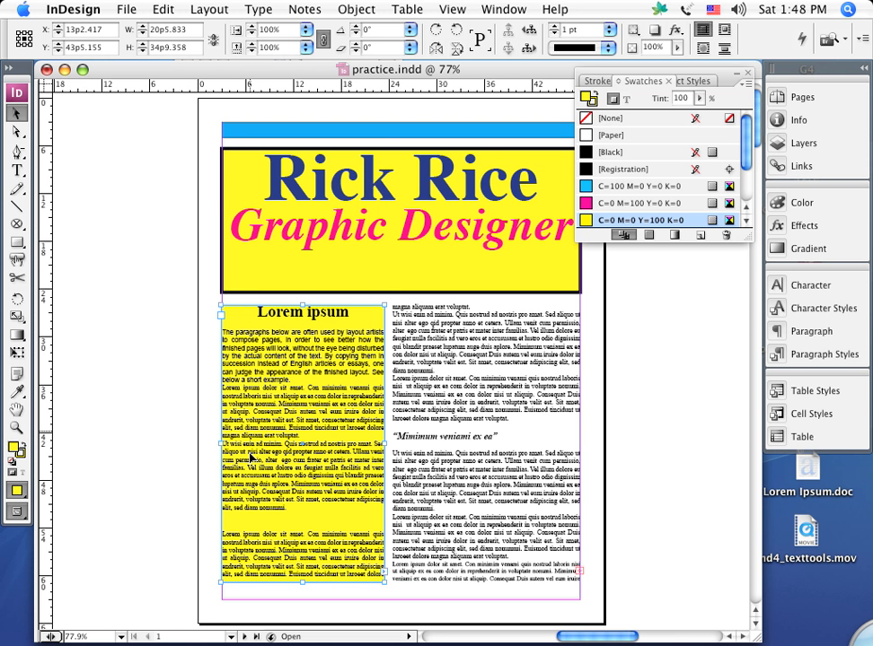
pyautogui.click(130, 486)
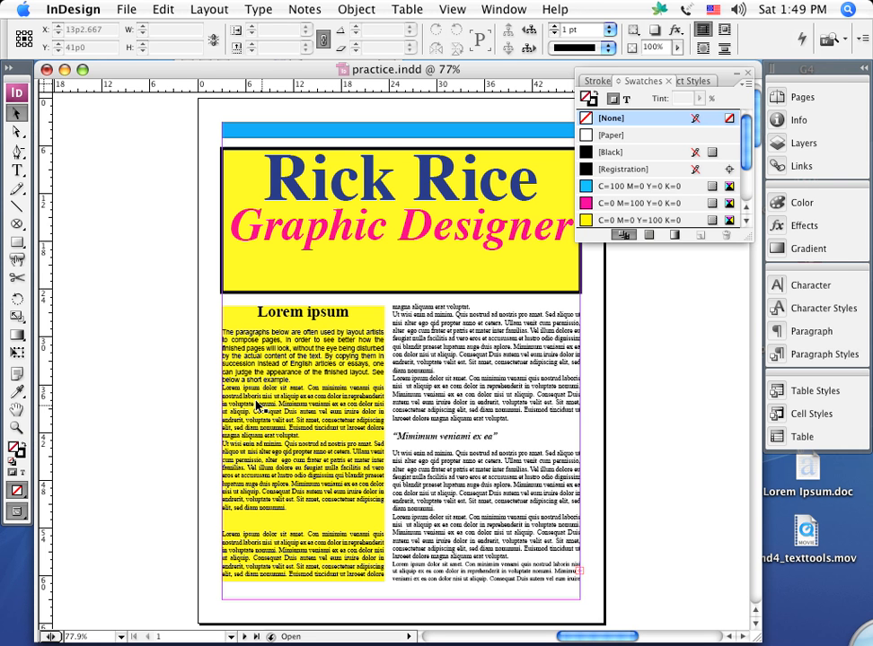
# Open the text frame options for the yellow first-column text frame and move the dialog clear of the column.
pyautogui.click(286, 398)
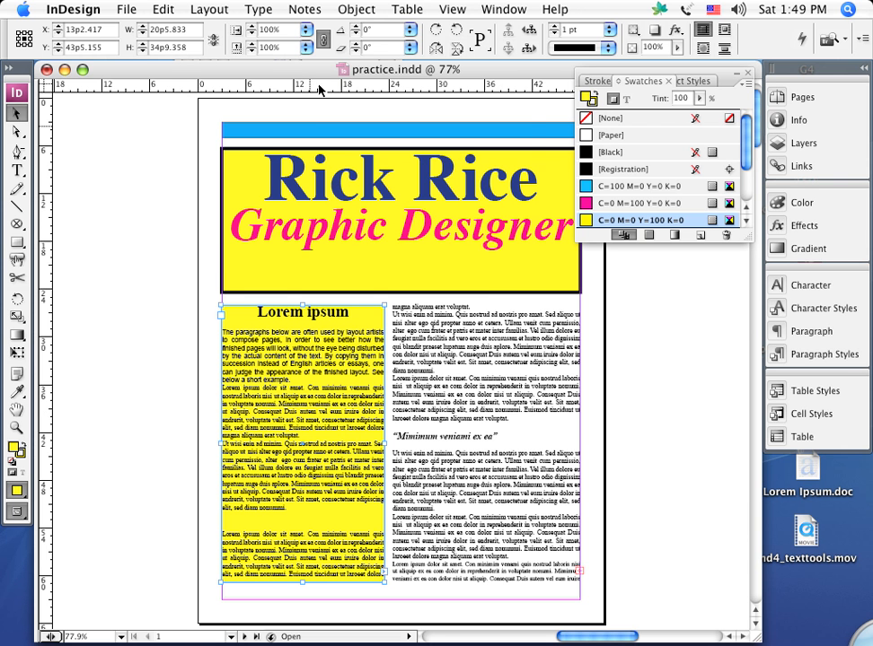
pyautogui.click(359, 9)
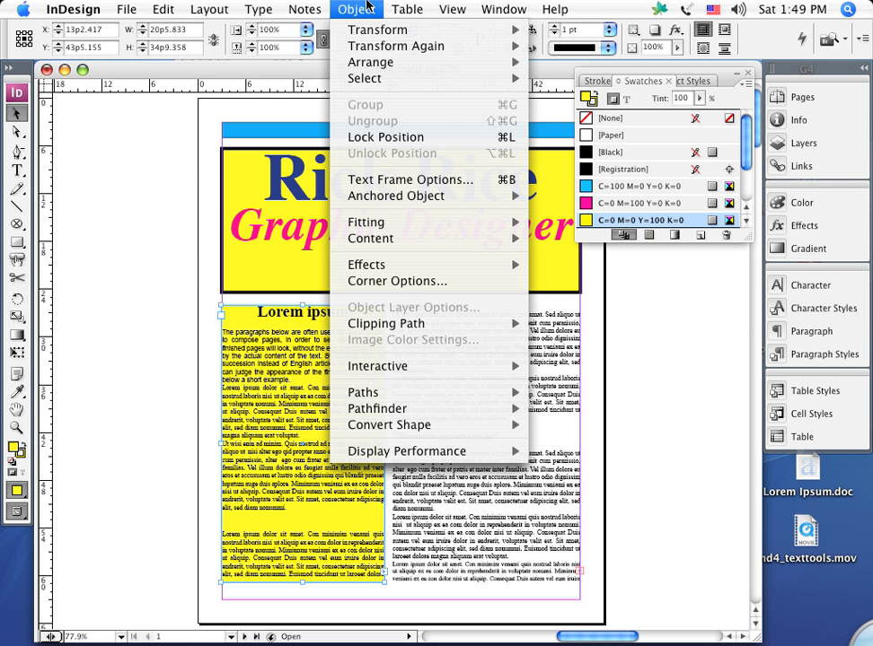
pyautogui.click(381, 181)
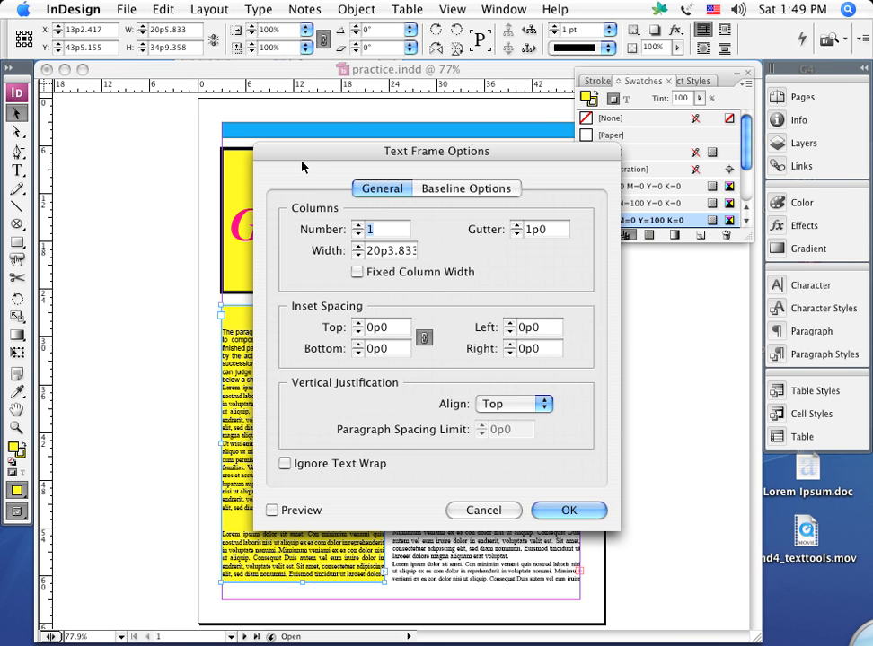
pyautogui.moveTo(302, 167); pyautogui.dragTo(542, 86)
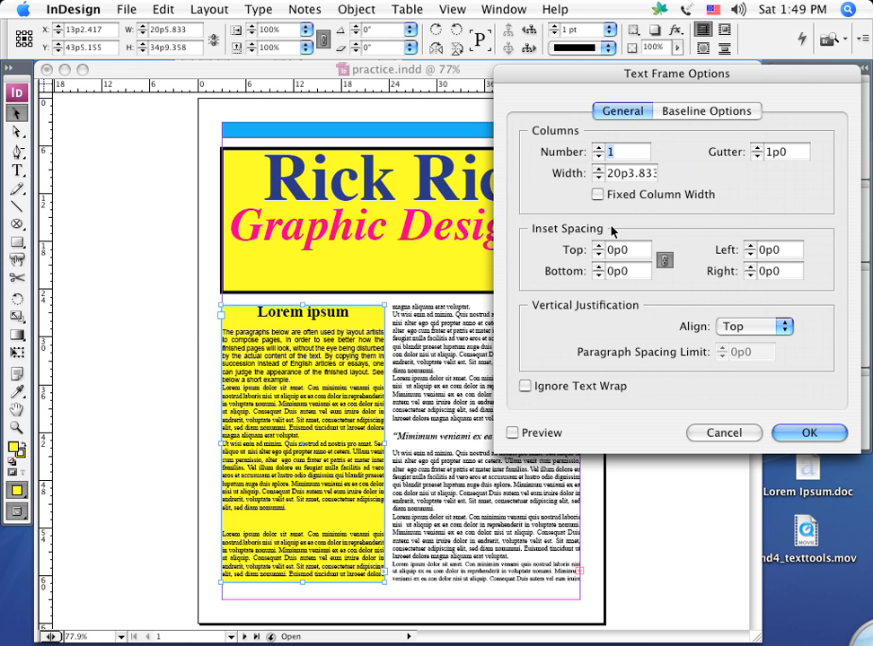
# Try a linked inset spacing of 0p5 on all four sides of the first-column frame, and reset it to 0p0.
pyautogui.click(663, 258)
pyautogui.click(598, 249)
pyautogui.click(598, 250)
pyautogui.click(598, 250)
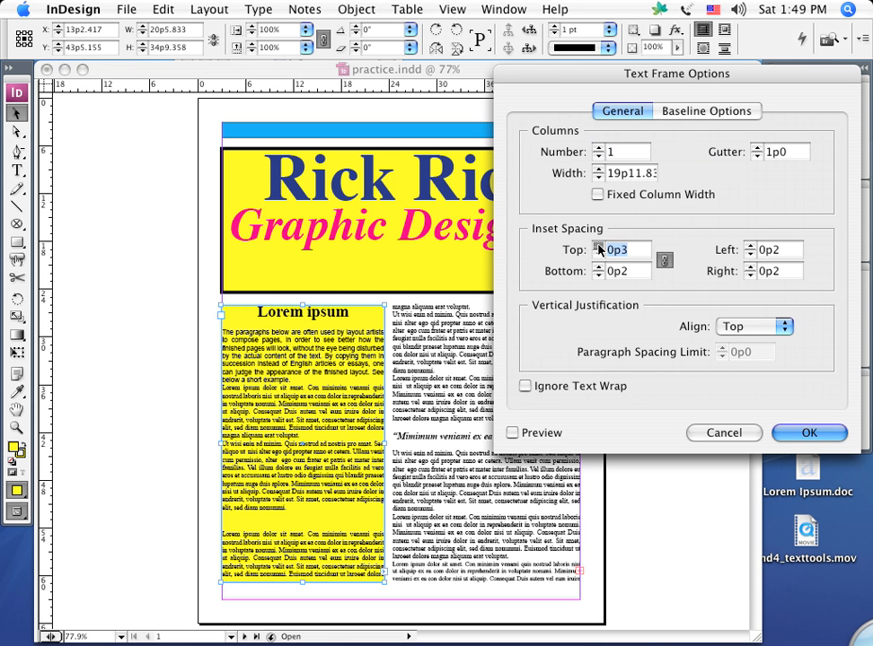
pyautogui.click(598, 250)
pyautogui.click(598, 250)
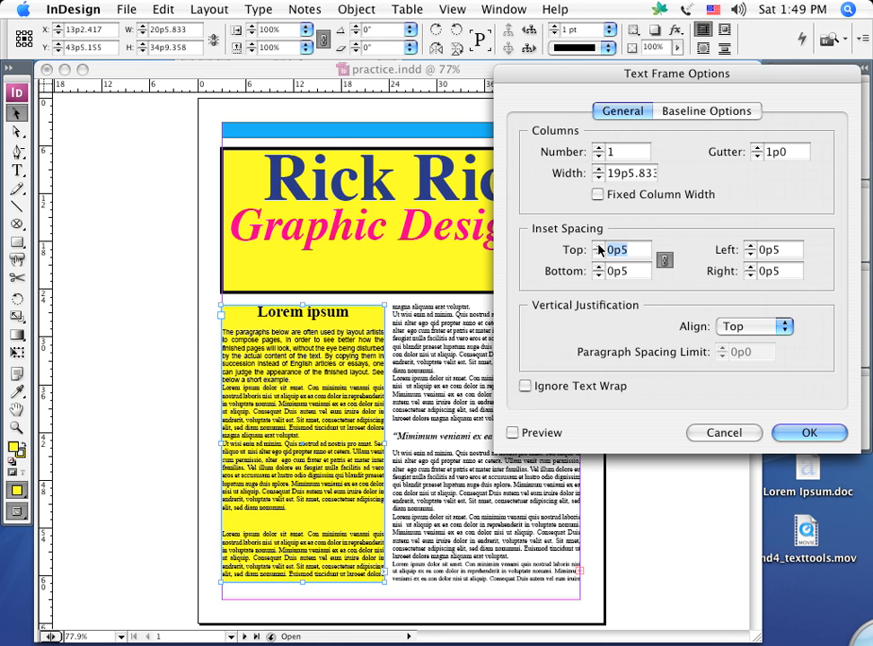
pyautogui.click(598, 254)
pyautogui.click(598, 254)
pyautogui.click(598, 254)
pyautogui.click(599, 254)
pyautogui.click(598, 254)
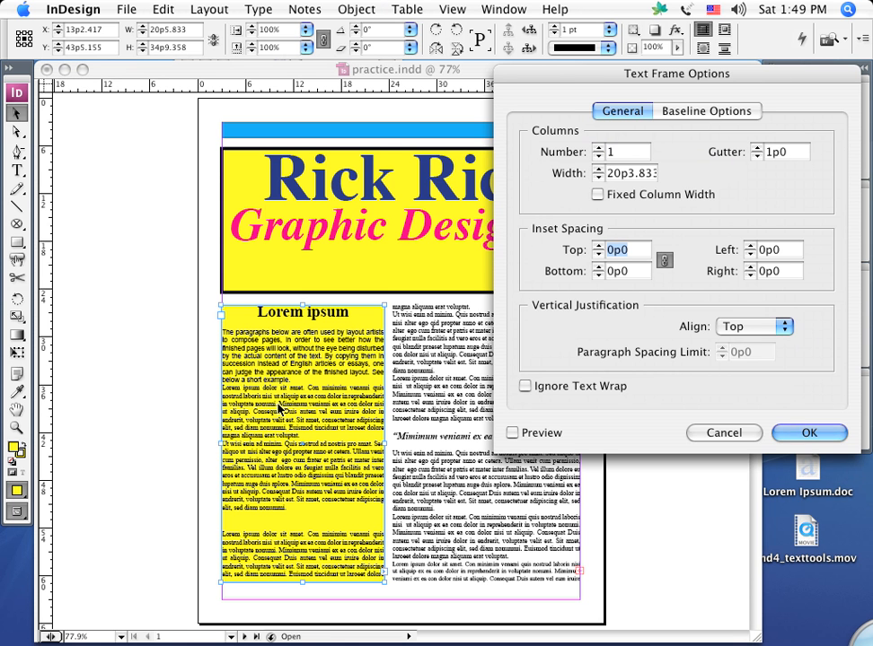
# With the preview enabled, apply a linked inset spacing of 0p11 to all four sides of the first-column text frame.
pyautogui.click(513, 433)
pyautogui.click(599, 246)
pyautogui.click(598, 246)
pyautogui.click(599, 246)
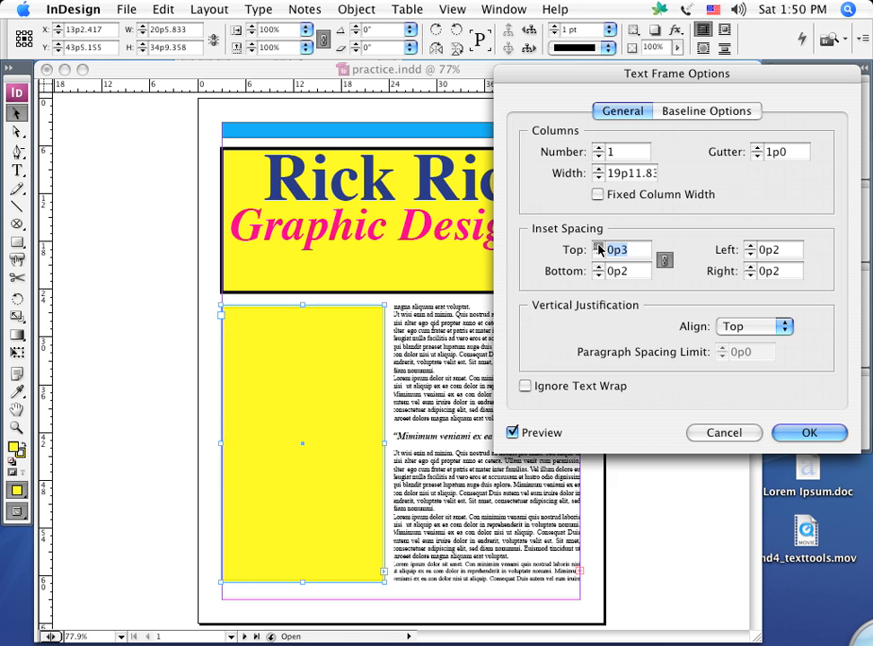
pyautogui.click(599, 246)
pyautogui.click(599, 246)
pyautogui.click(599, 246)
pyautogui.click(599, 246)
pyautogui.click(599, 246)
pyautogui.click(599, 246)
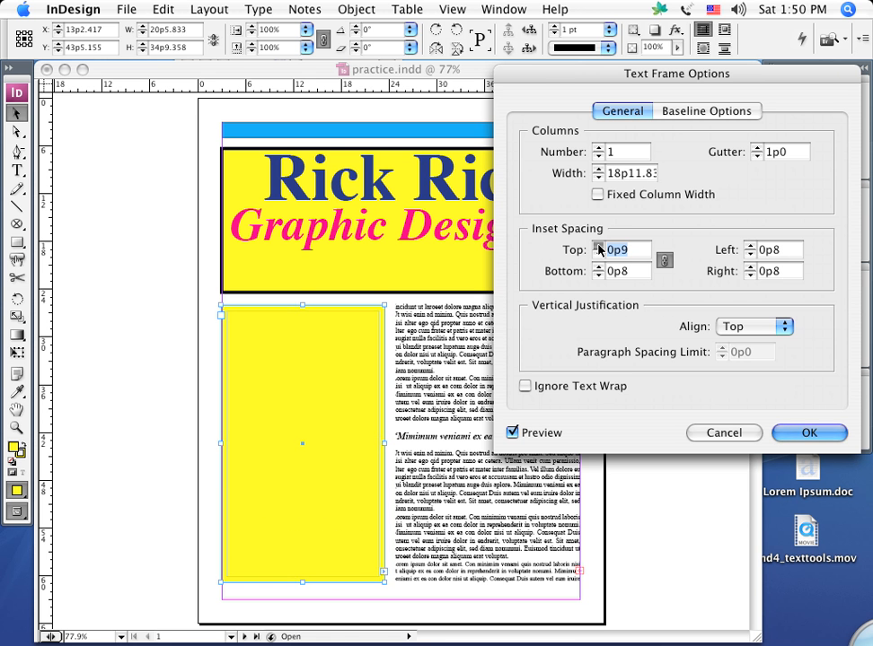
pyautogui.click(599, 246)
pyautogui.click(599, 246)
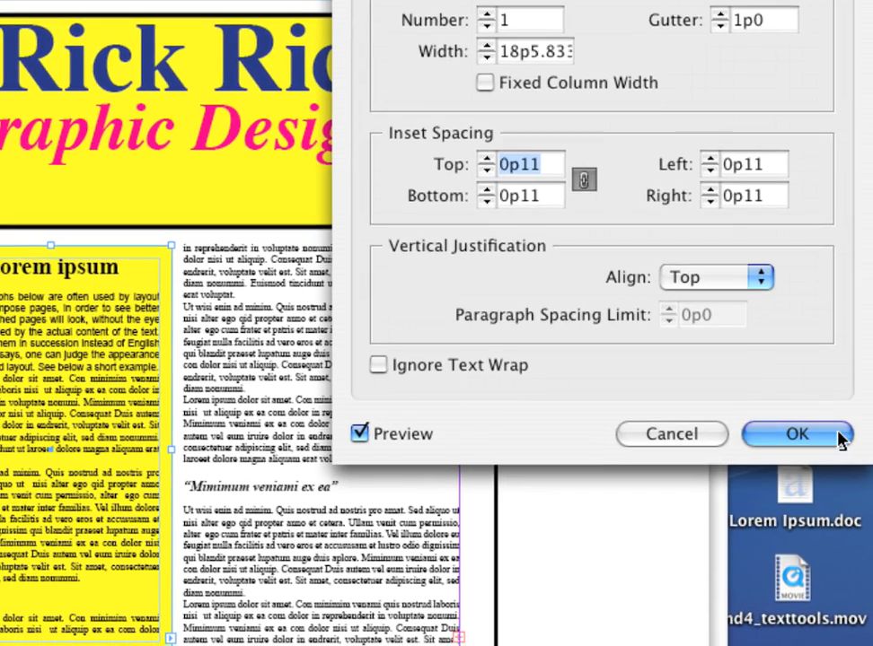
pyautogui.click(840, 438)
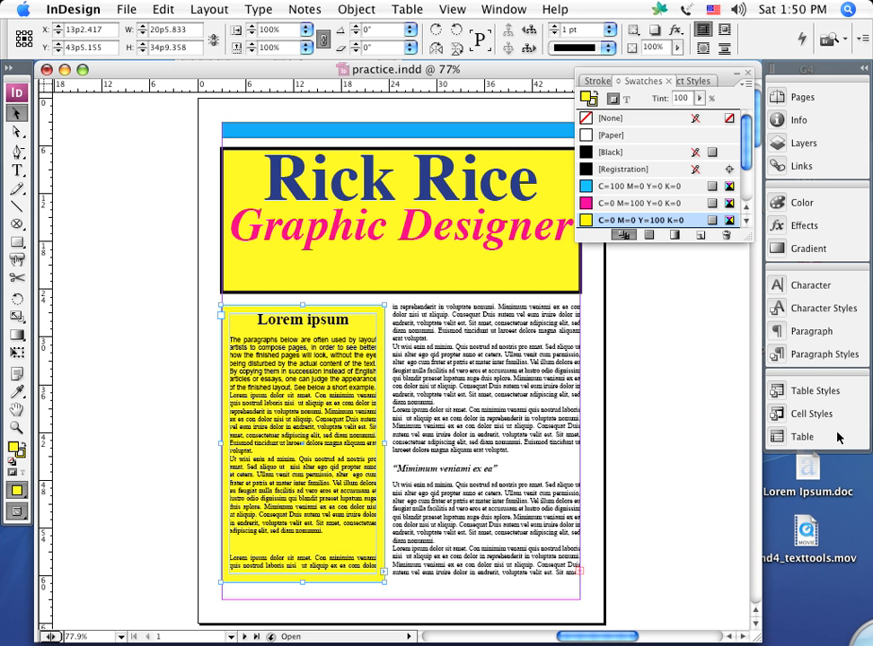
# Narrow the second-column text frame to about 21p5 by moving its left edge inward, fill it with C=0 M=0 Y=100 K=0, and deselect it.
pyautogui.click(494, 386)
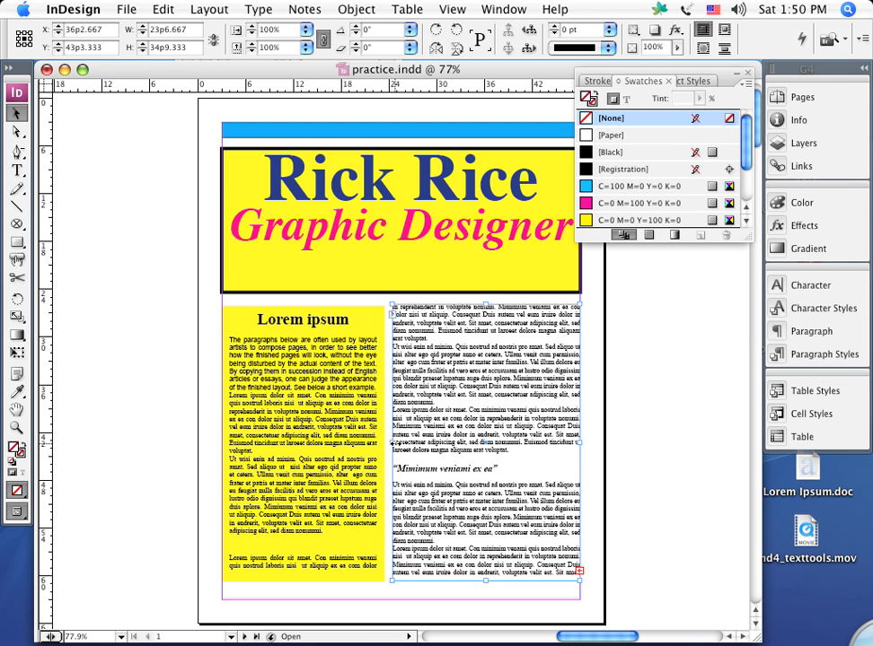
pyautogui.moveTo(393, 442); pyautogui.dragTo(408, 442)
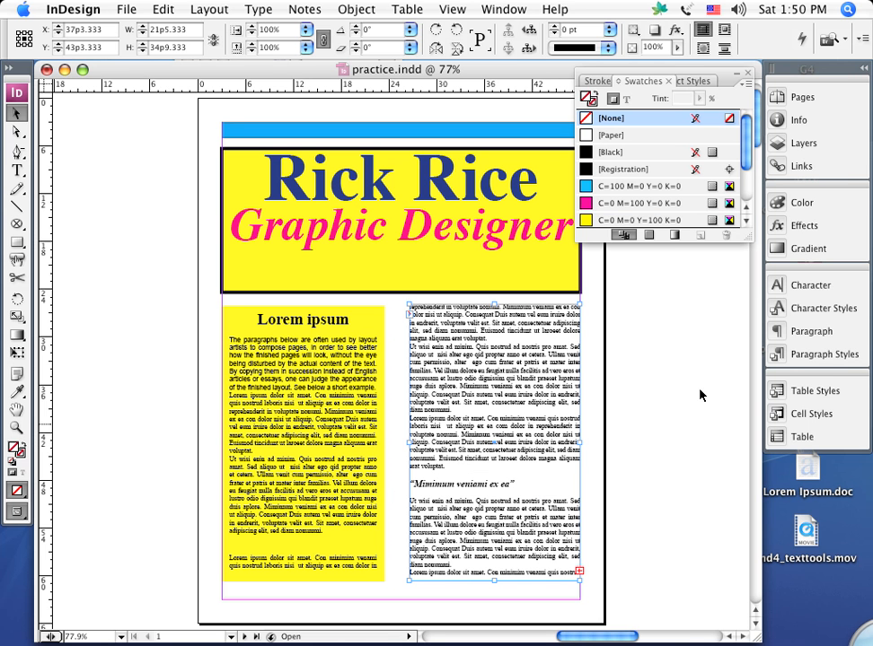
pyautogui.click(584, 220)
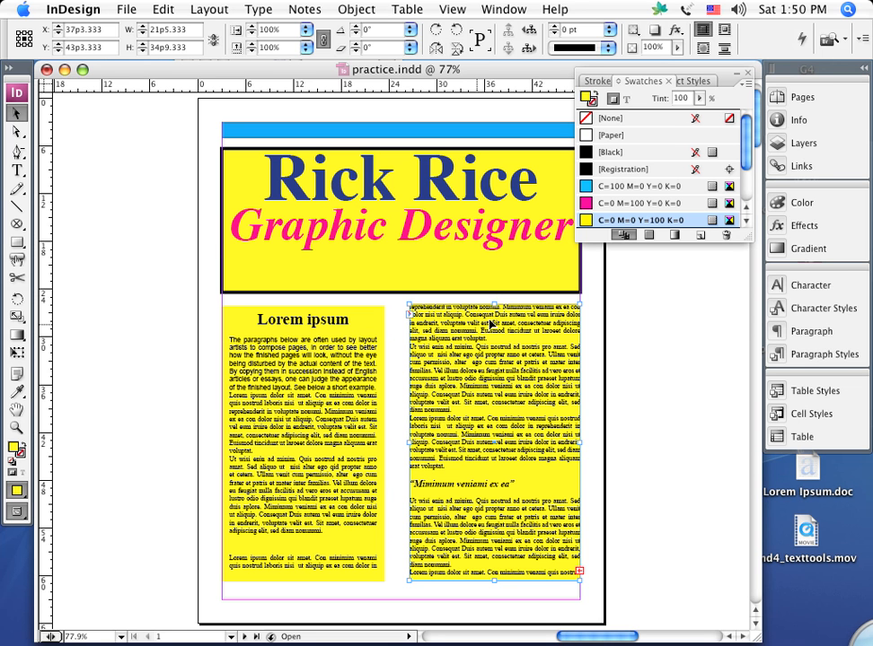
pyautogui.click(627, 407)
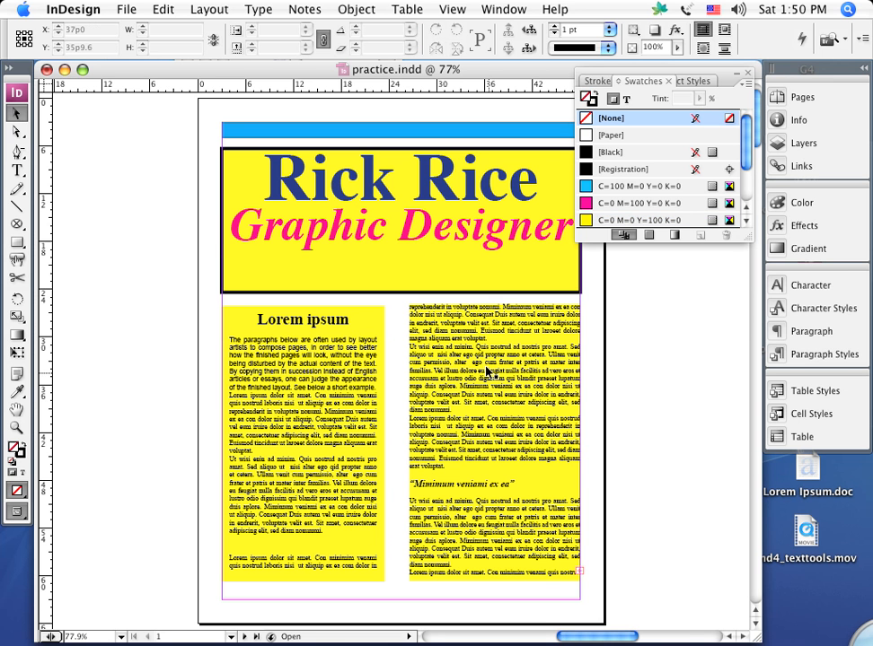